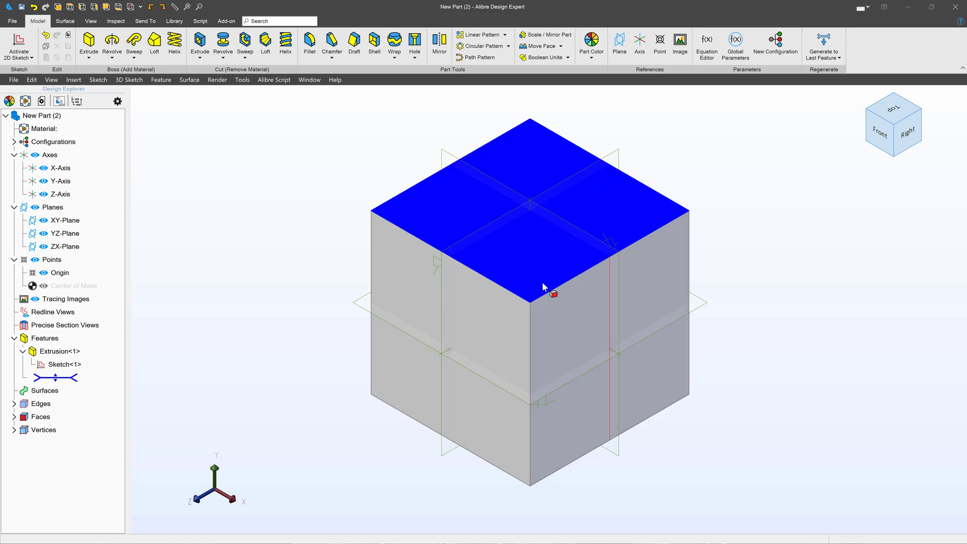
Sketch on the front face and round all four rectangle corners with 0.500" sketch fillets.
left_click(505, 308)
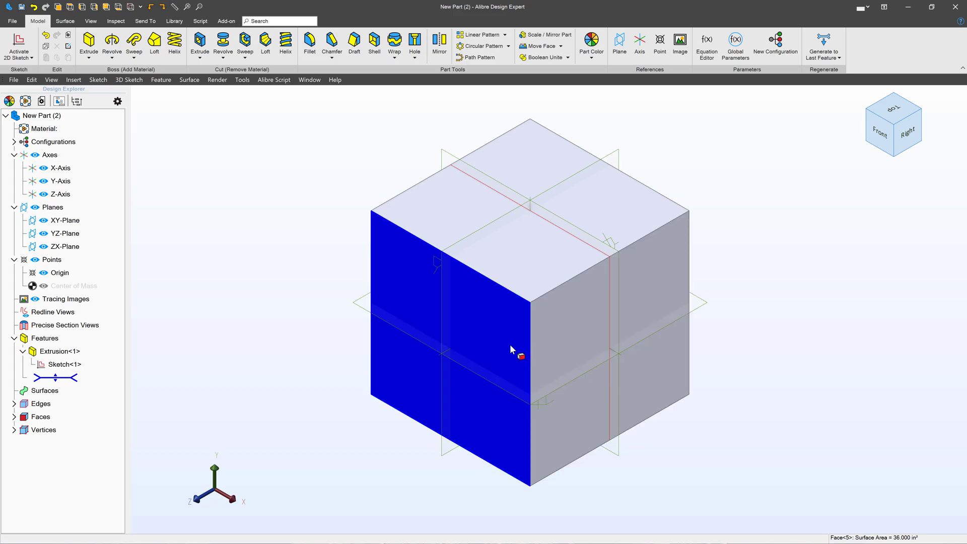
left_click(19, 44)
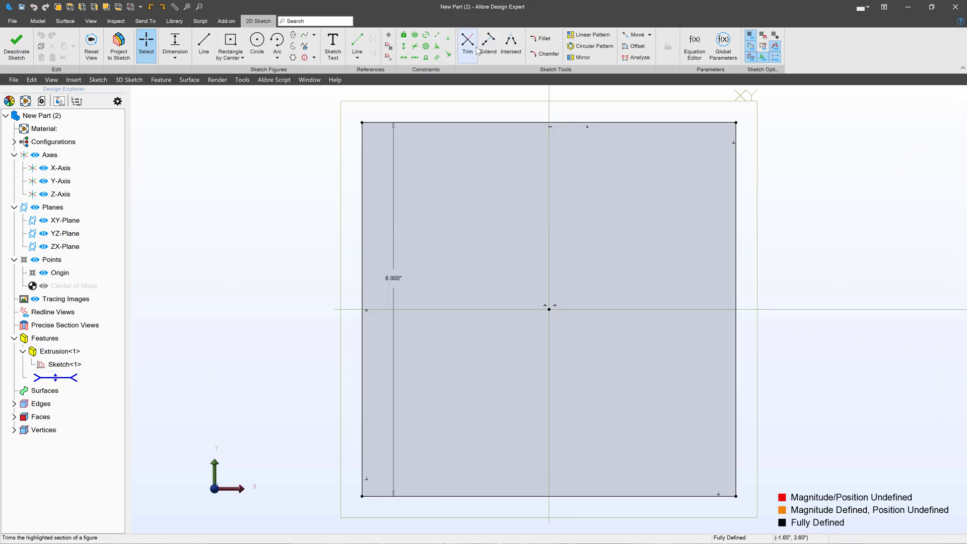
left_click(542, 39)
left_click(362, 123)
left_click(736, 122)
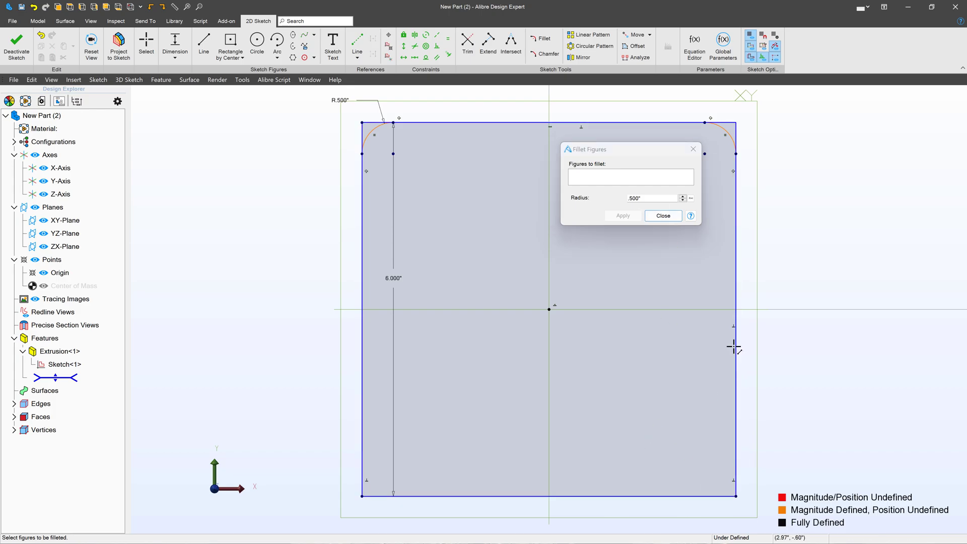
left_click(736, 496)
left_click(362, 496)
left_click(664, 216)
Constrain the left and top sketch lines equal, exit the sketch, and pick the top-front edge.
left_click(447, 38)
left_click(362, 190)
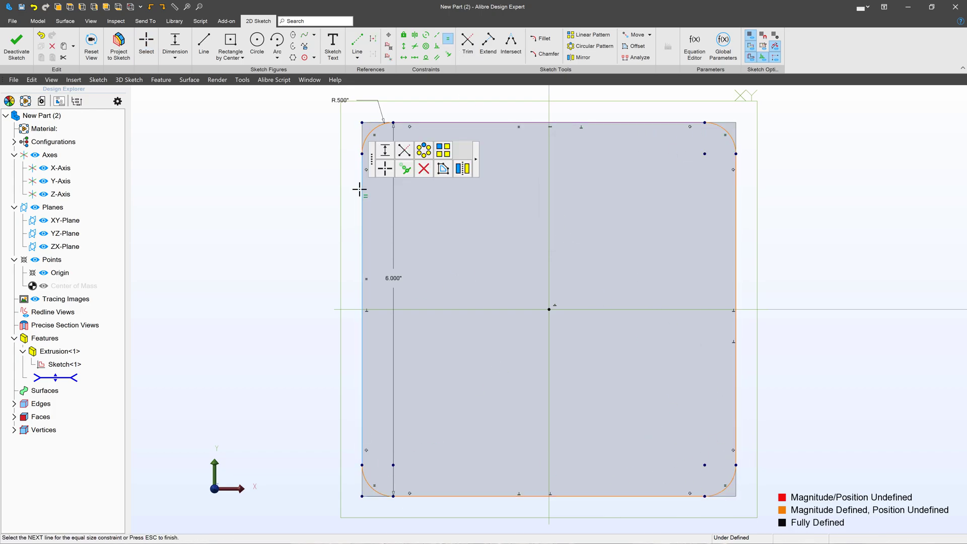
left_click(556, 122)
key("Escape")
key("Escape")
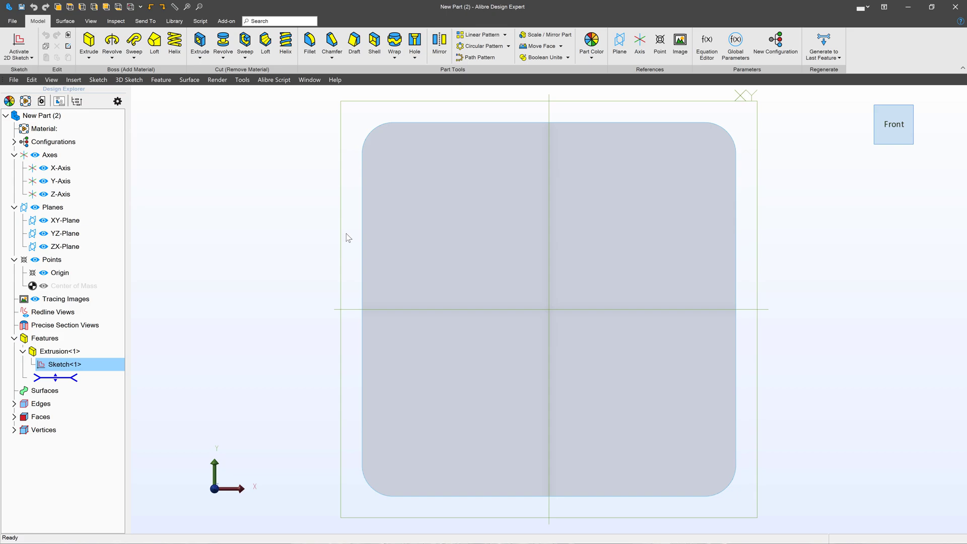
middle_click_drag(555, 193, 643, 163)
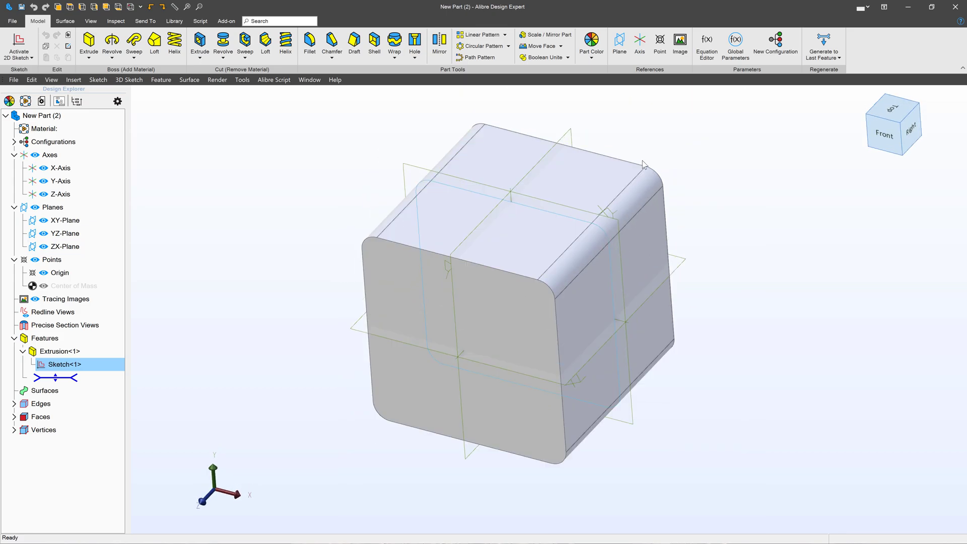
left_click(479, 266)
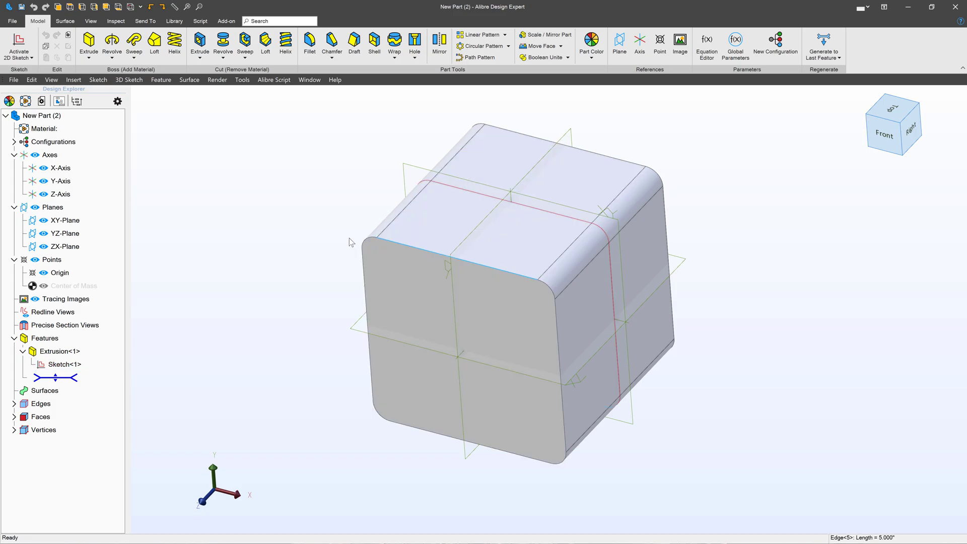
left_click(273, 315)
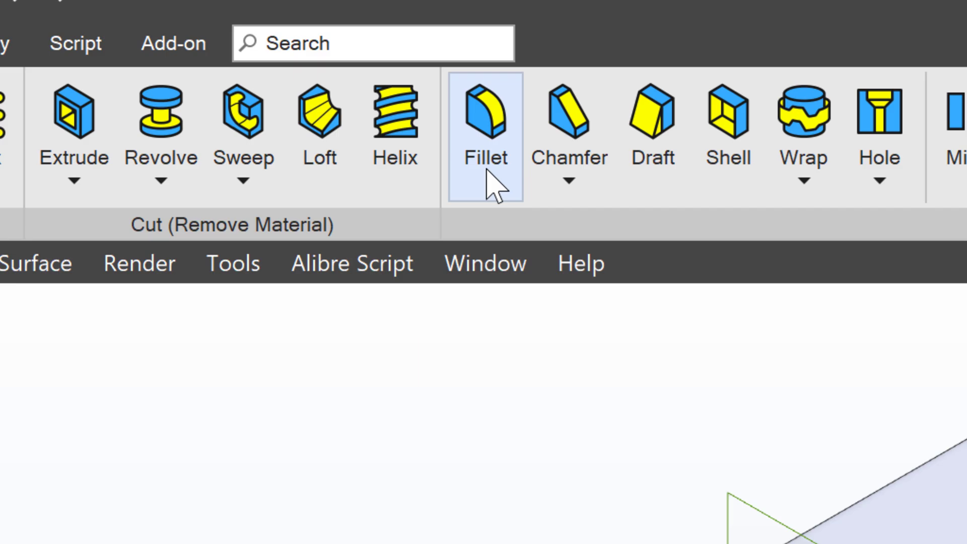
Start a 0.500" constant-radius fillet on the cube's top edge and top face edges.
left_click(488, 172)
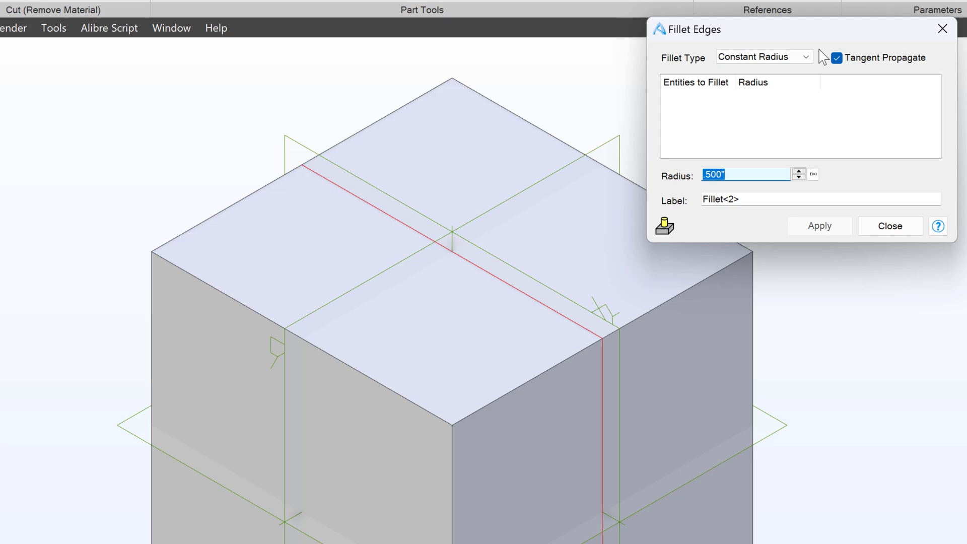
left_click_drag(748, 39, 937, 86)
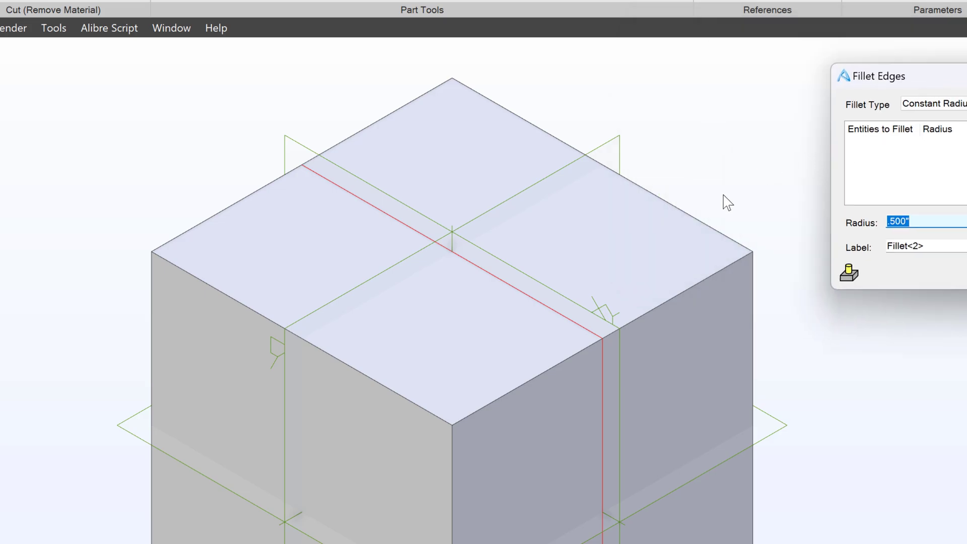
left_click(663, 301)
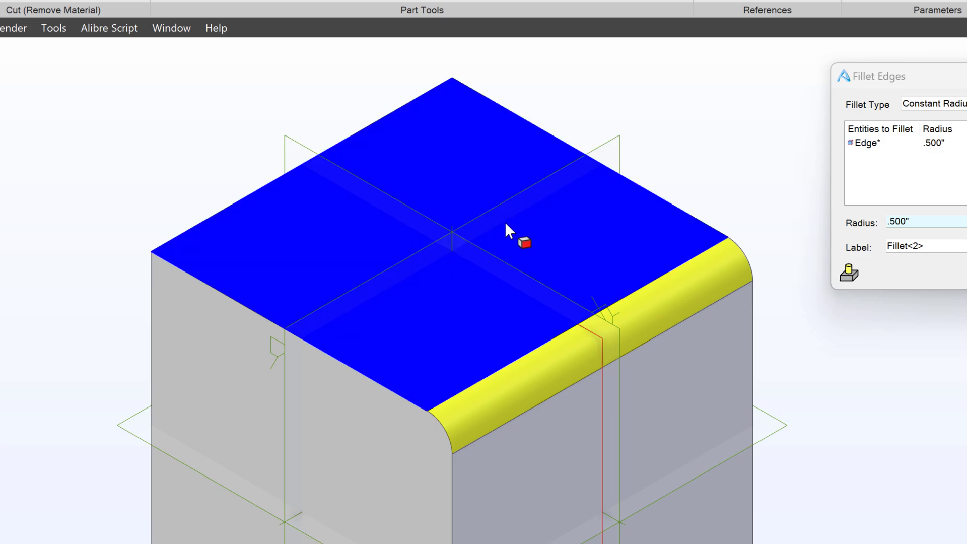
left_click(505, 222)
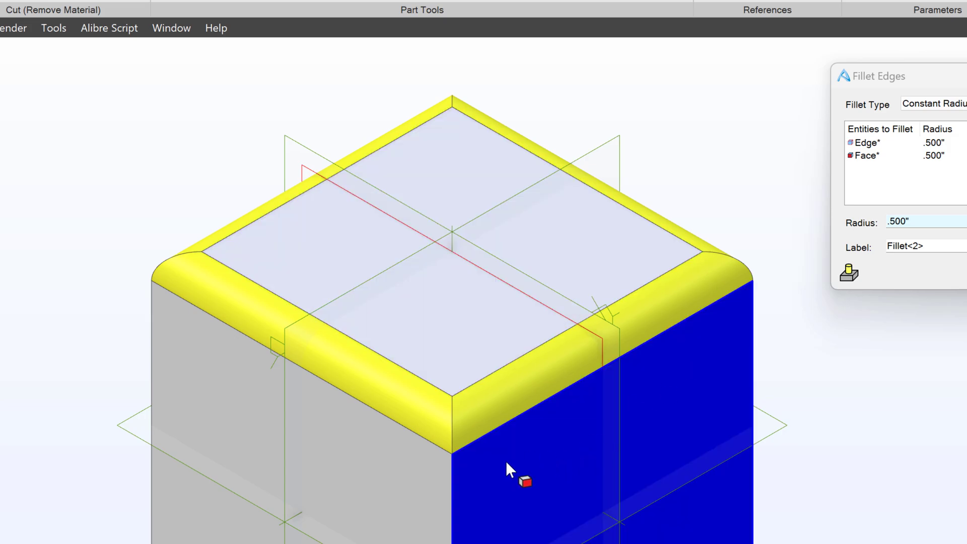
Add the front, right and left vertical edges and a far-side face to the fillet.
left_click(451, 499)
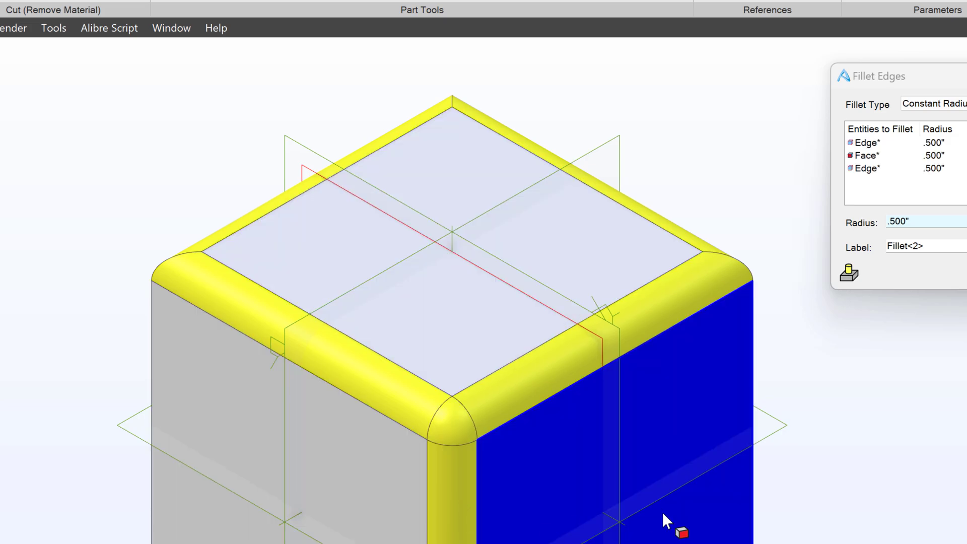
left_click(753, 450)
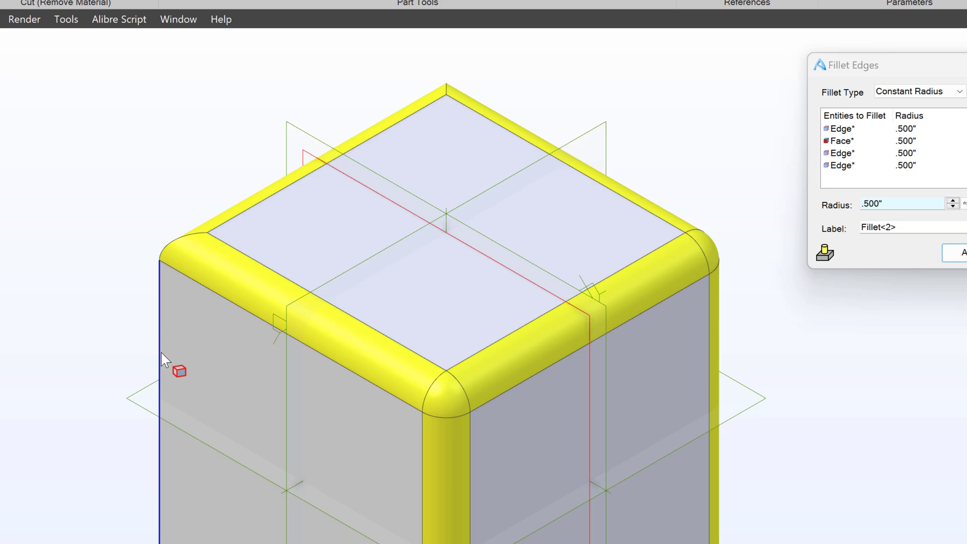
left_click(152, 372)
middle_click_drag(330, 543, 348, 543)
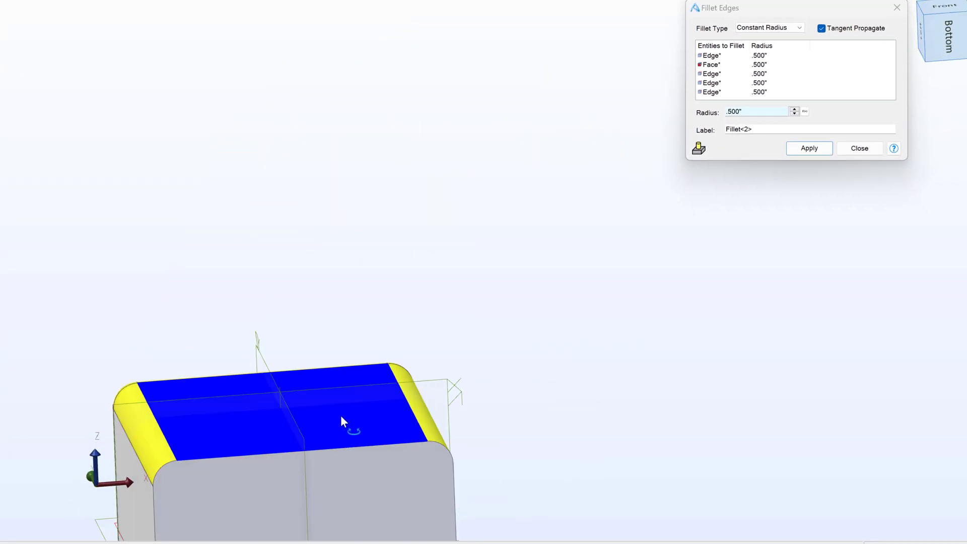
middle_click_drag(341, 415, 352, 367)
left_click(275, 480)
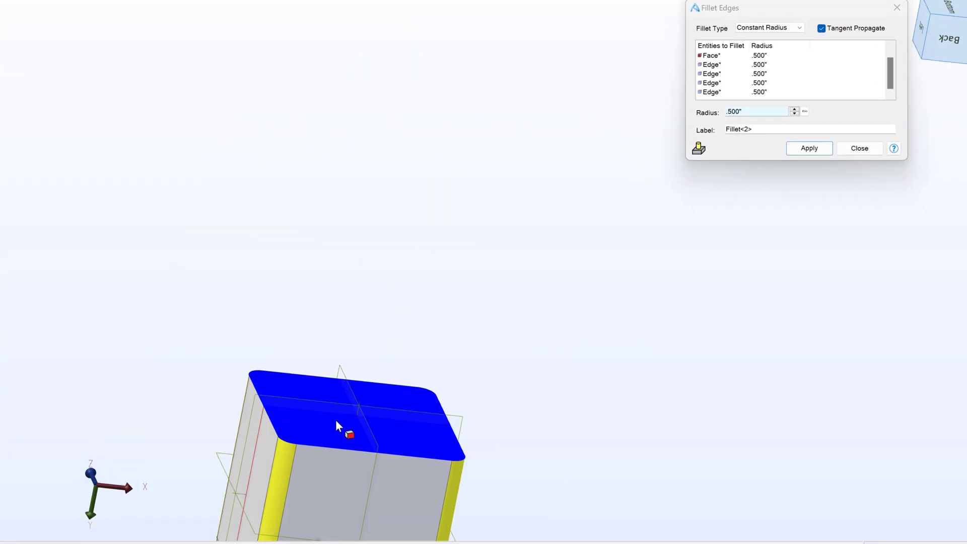
middle_click_drag(346, 432, 337, 469)
scroll(338, 469, "up", 3)
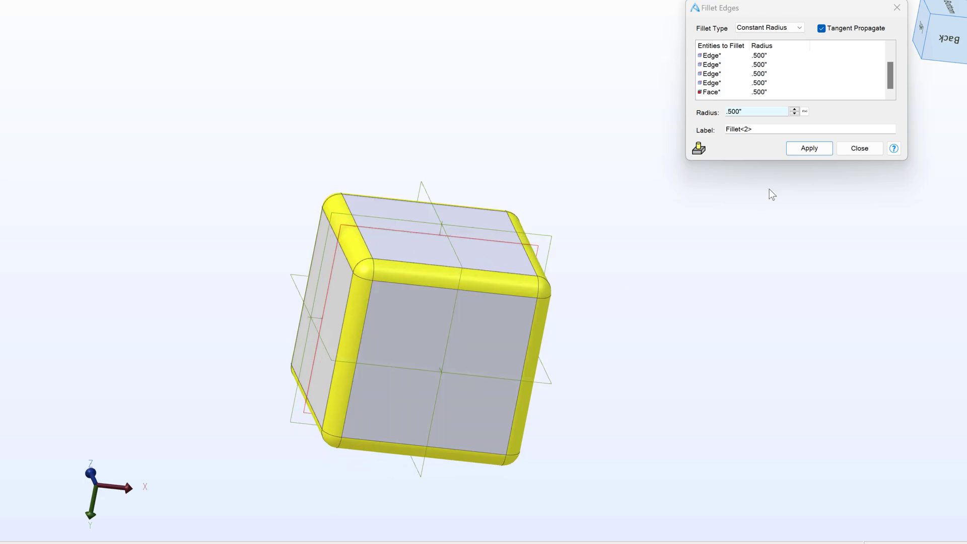
Apply the 0.500" fillet as Fillet<2>, close its settings, and orbit to check the rounded edges.
left_click(805, 150)
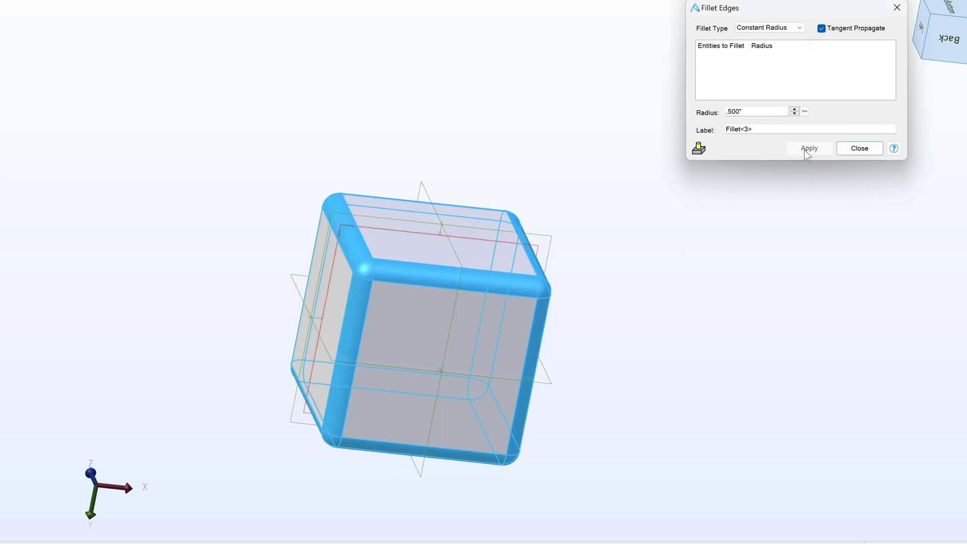
scroll(349, 362, "up", 2)
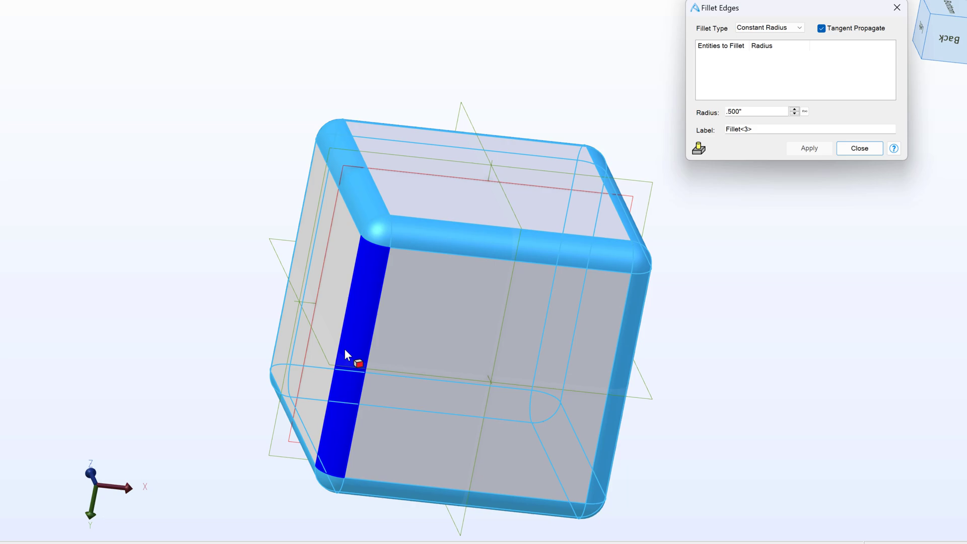
middle_click_drag(349, 363, 402, 339)
scroll(519, 277, "down", 3)
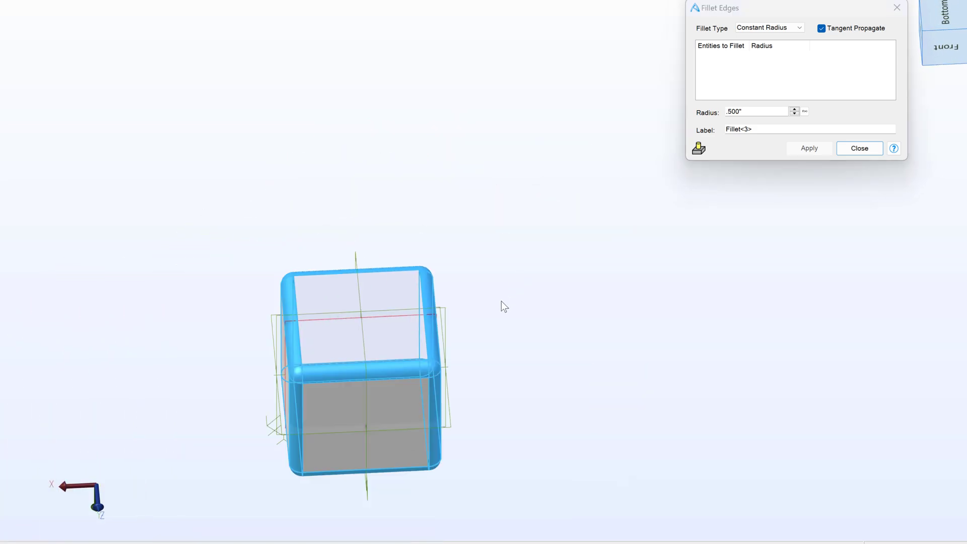
scroll(311, 495, "up", 4)
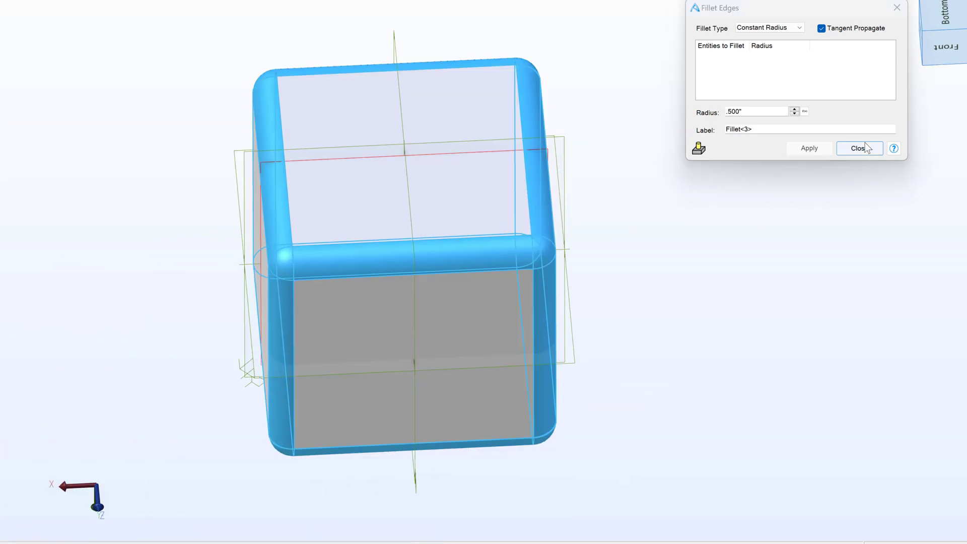
left_click(859, 148)
scroll(451, 324, "down", 2)
scroll(441, 334, "up", 3)
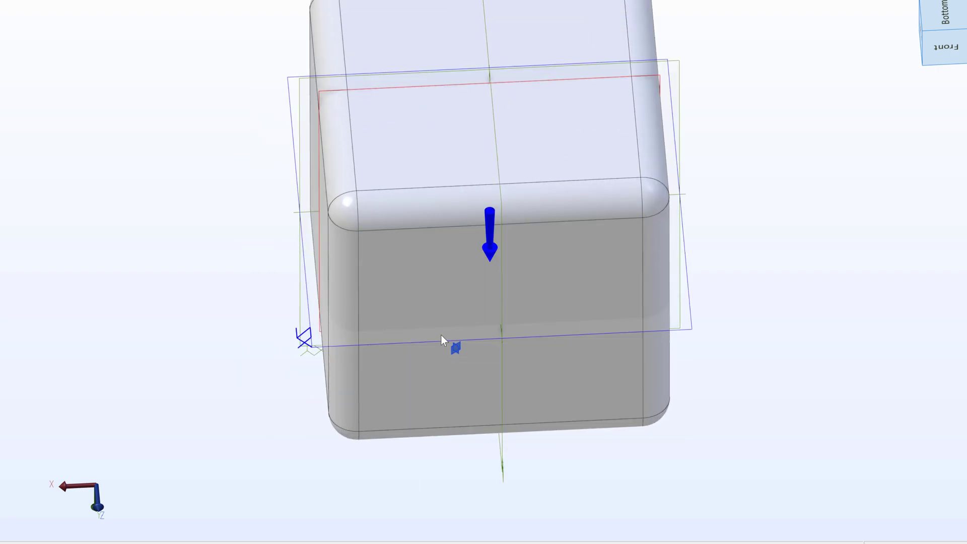
middle_click_drag(440, 334, 450, 329)
middle_click_drag(379, 256, 445, 246, "shift")
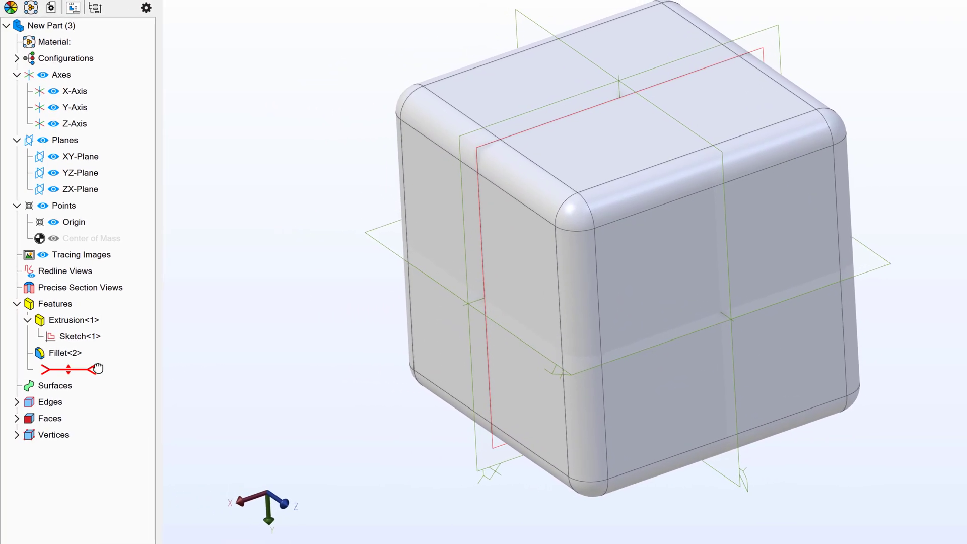
Edit Fillet<2> to a 6" radius, turning the cube into a sphere.
right_click(95, 354)
left_click(116, 358)
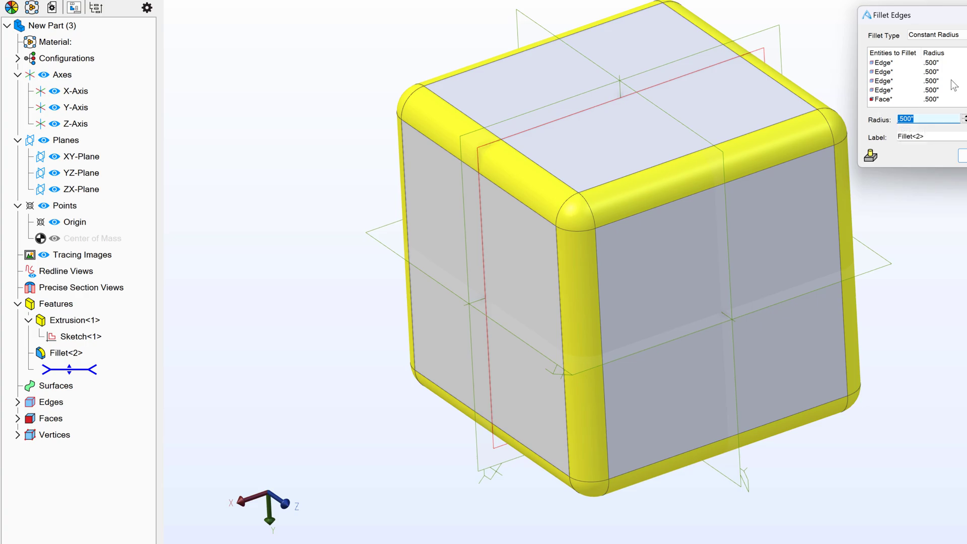
type("6")
key("Return")
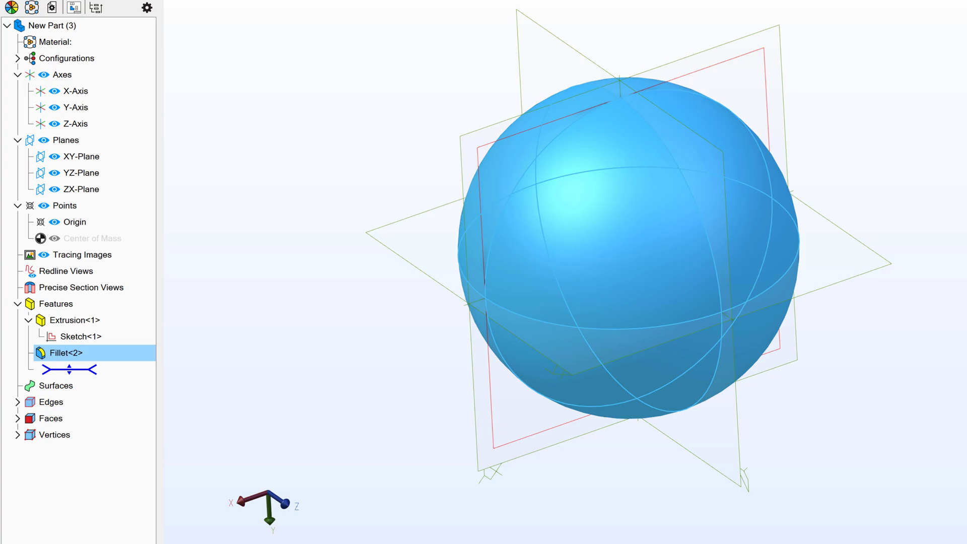
Deselect and orbit the sphere, then reopen Fillet<2> for editing.
left_click(941, 122)
middle_click_drag(925, 125, 784, 201)
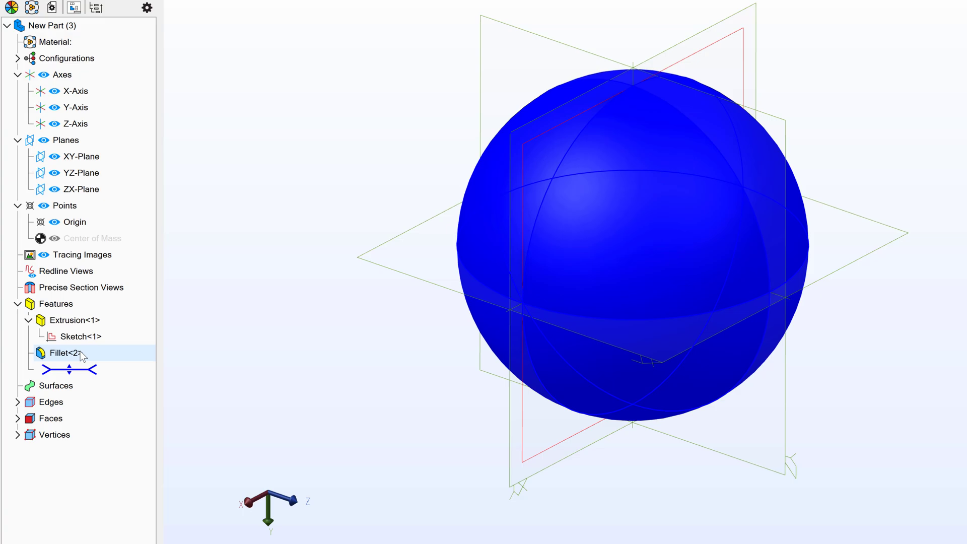
right_click(80, 351)
left_click(117, 358)
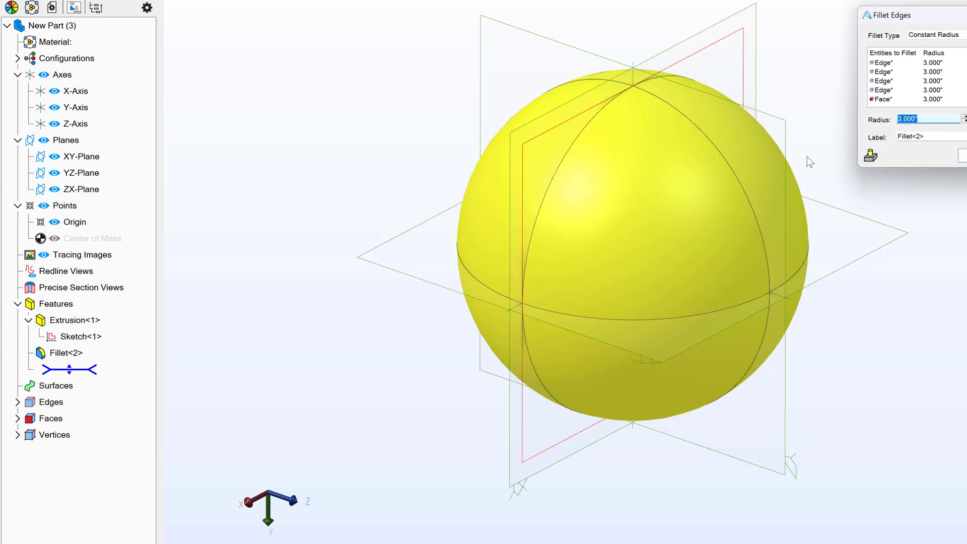
Change the Fillet<2> radius to .25, then bring up its context menu.
type(".25")
key("Return")
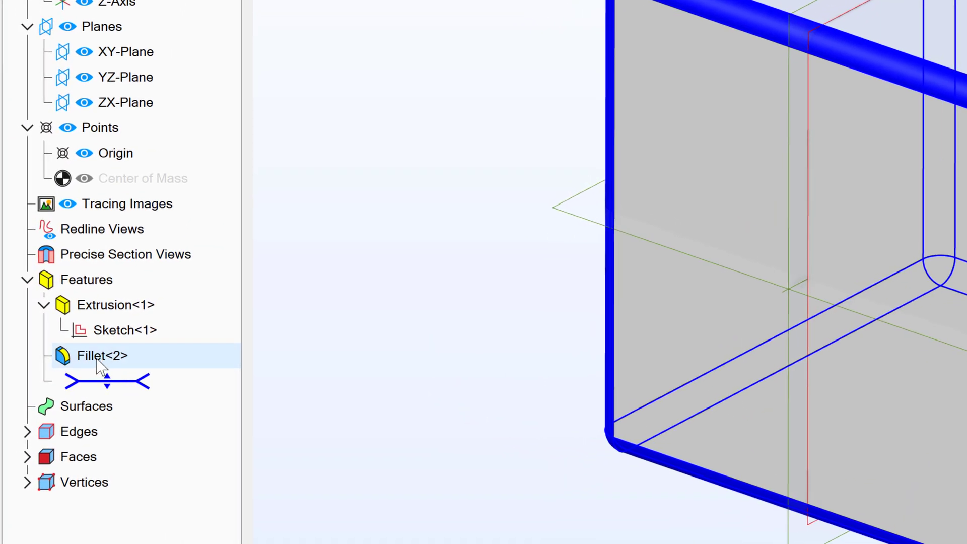
right_click(99, 364)
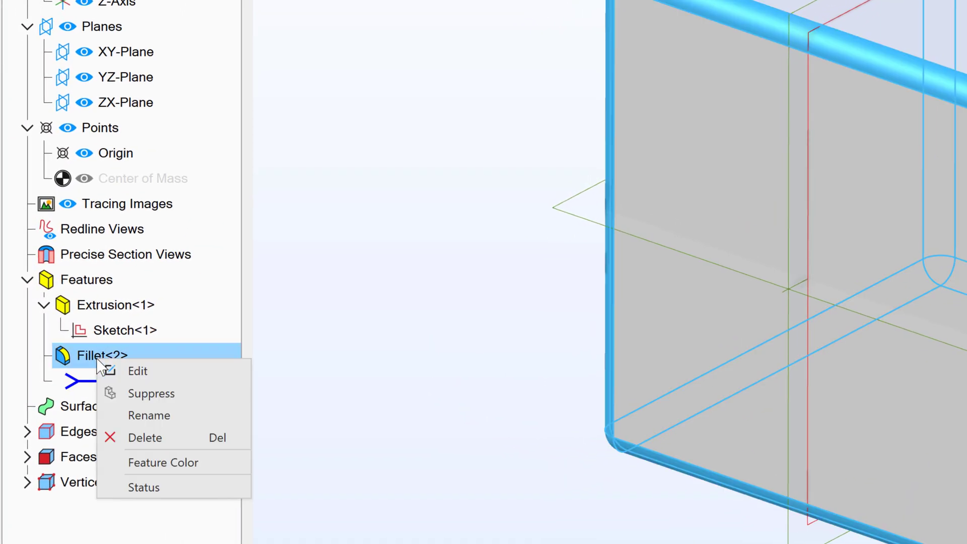
Delete Fillet<2> to restore sharp edges and open the Chamfer Edge dialog.
left_click(168, 439)
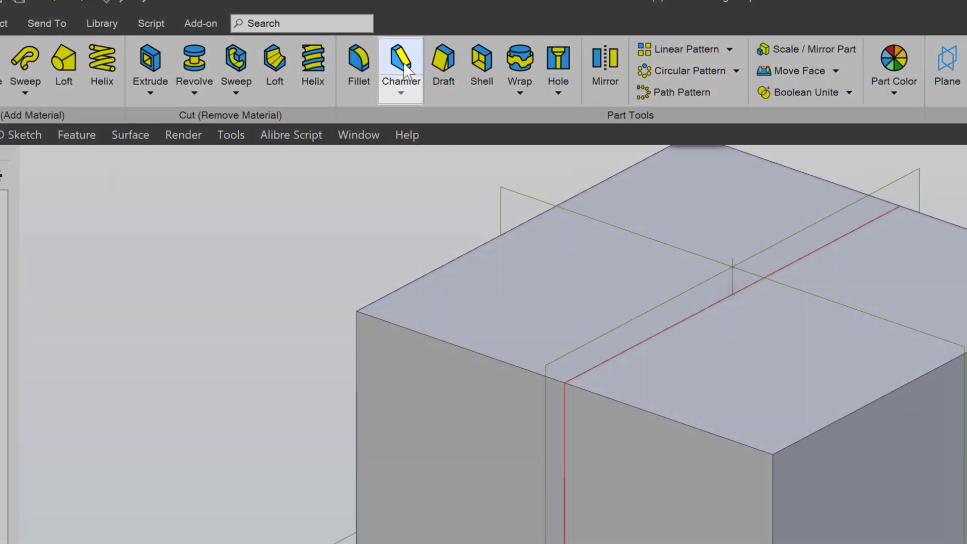
left_click(406, 71)
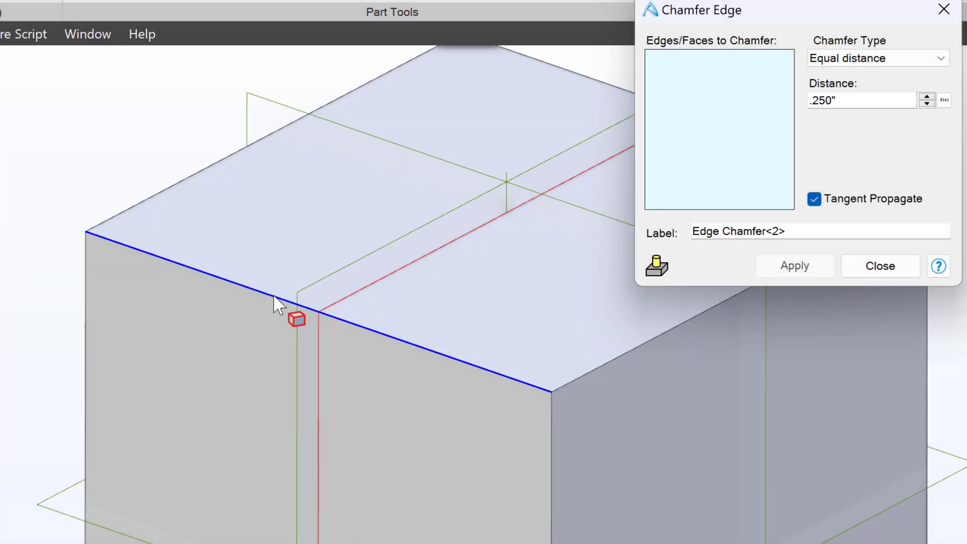
Select the front and right top edges plus a face for a .250" equal-distance chamfer, zooming on the corner.
left_click(343, 351)
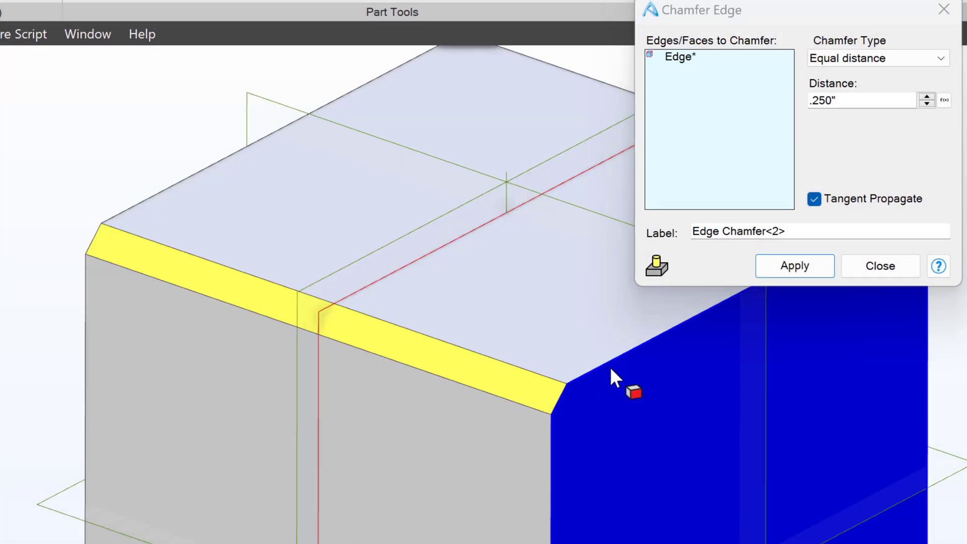
left_click(613, 361)
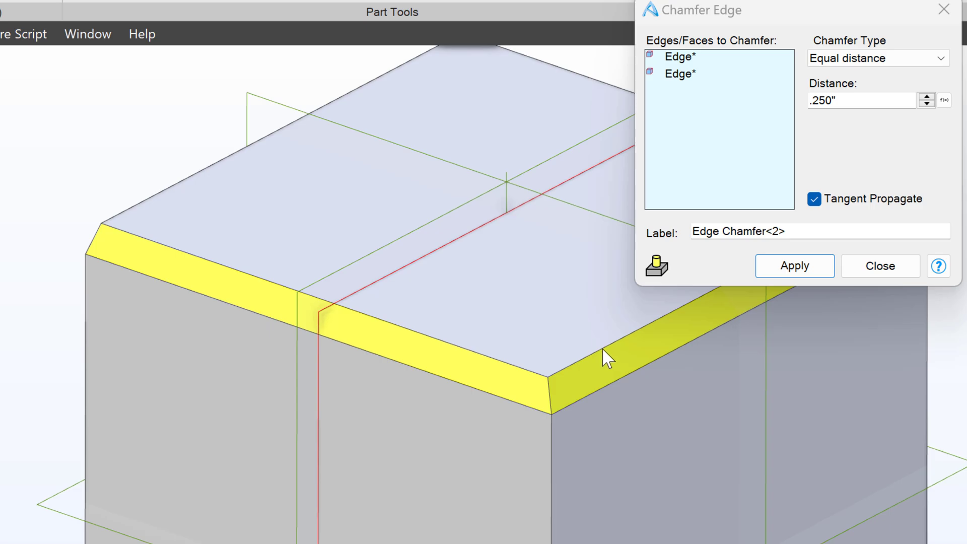
scroll(633, 352, "up", 3)
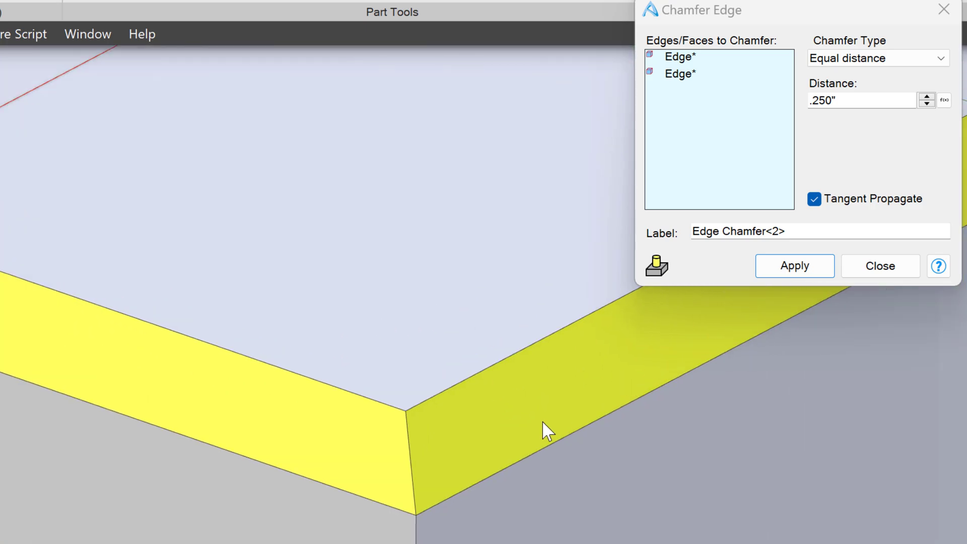
middle_click_drag(542, 421, 522, 420)
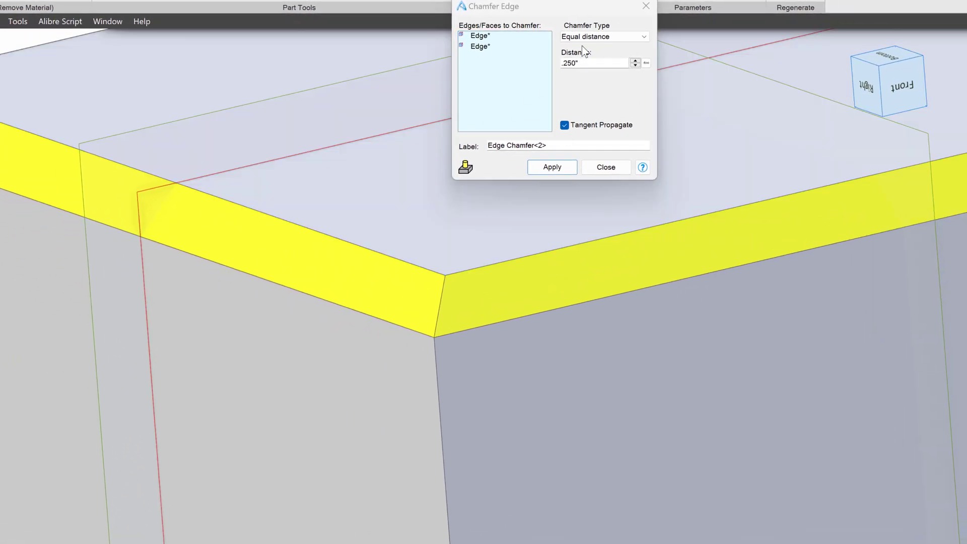
left_click(894, 83)
left_click(352, 318)
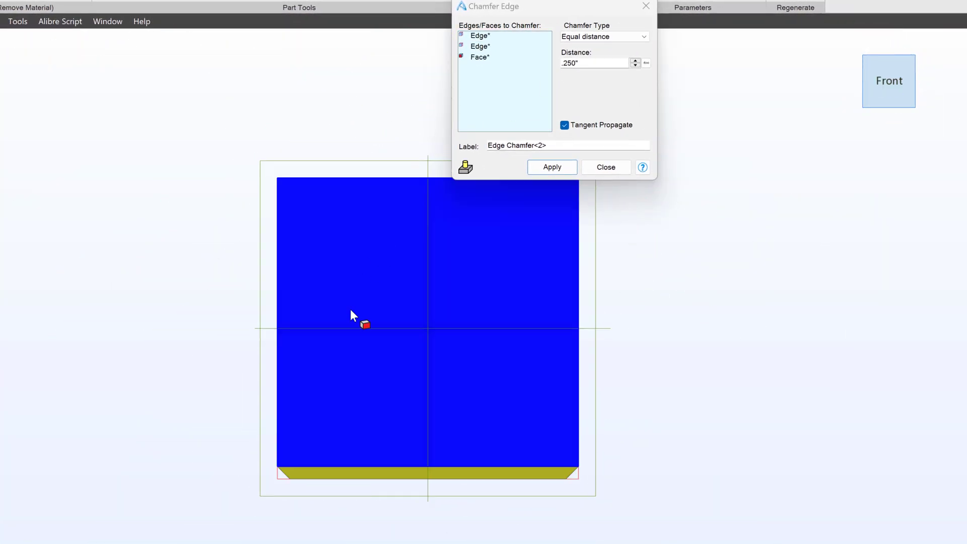
scroll(572, 524, "up", 5)
scroll(675, 370, "up", 3)
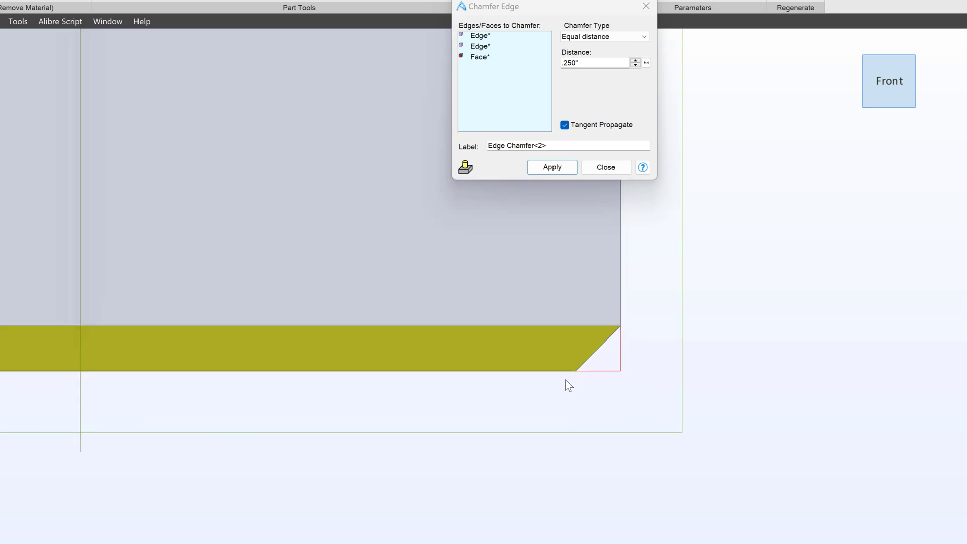
scroll(625, 364, "up", 3)
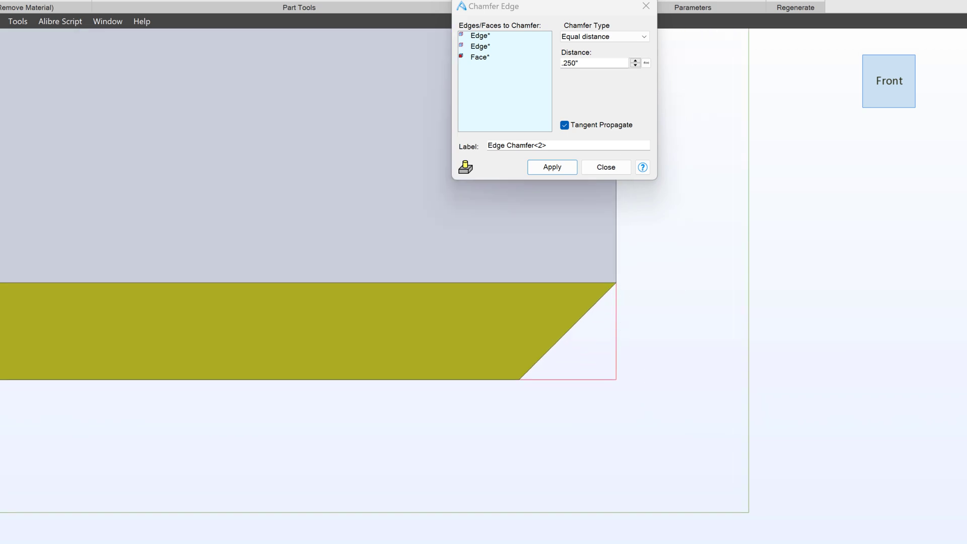
Switch the chamfer to Angle-Distance with a 30° angle and .500" distance.
left_click(618, 37)
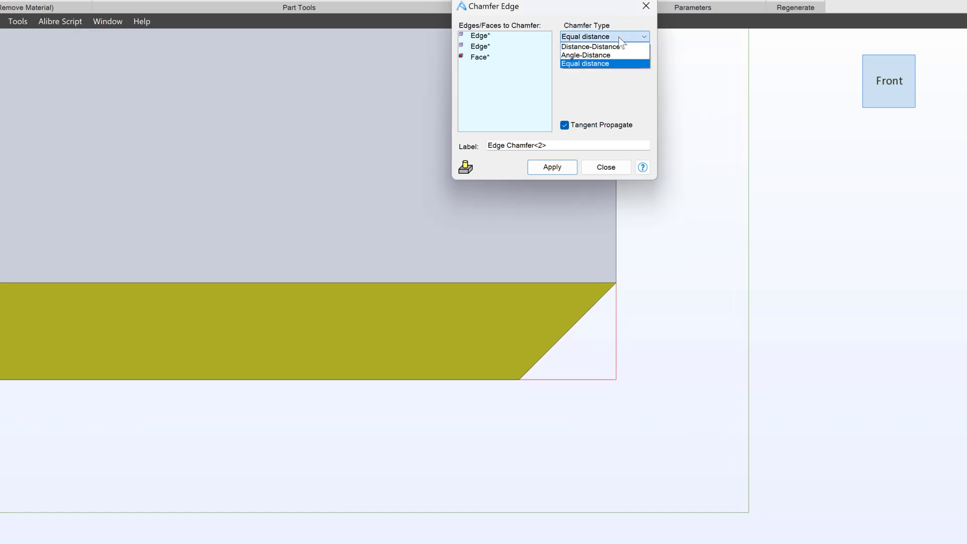
left_click(602, 57)
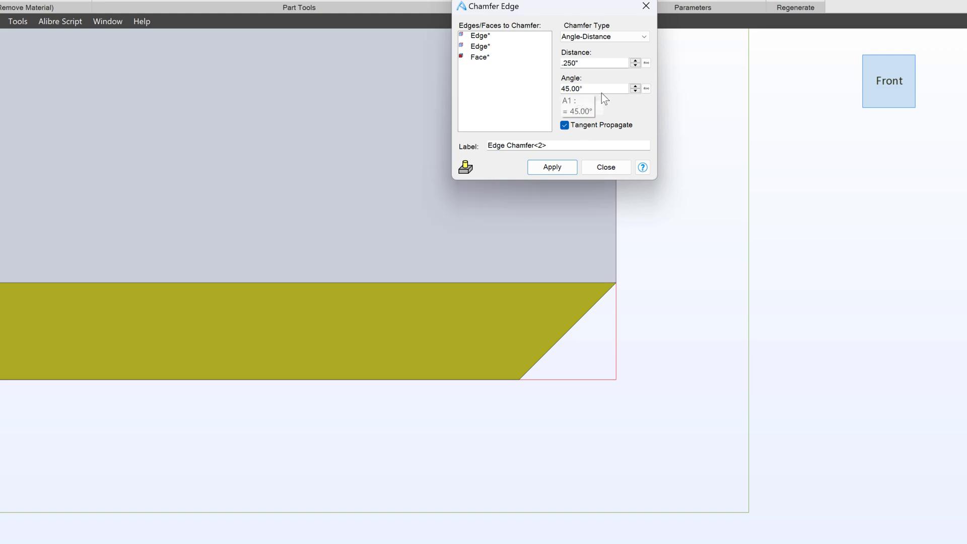
left_click(602, 91)
type("30")
left_click(477, 93)
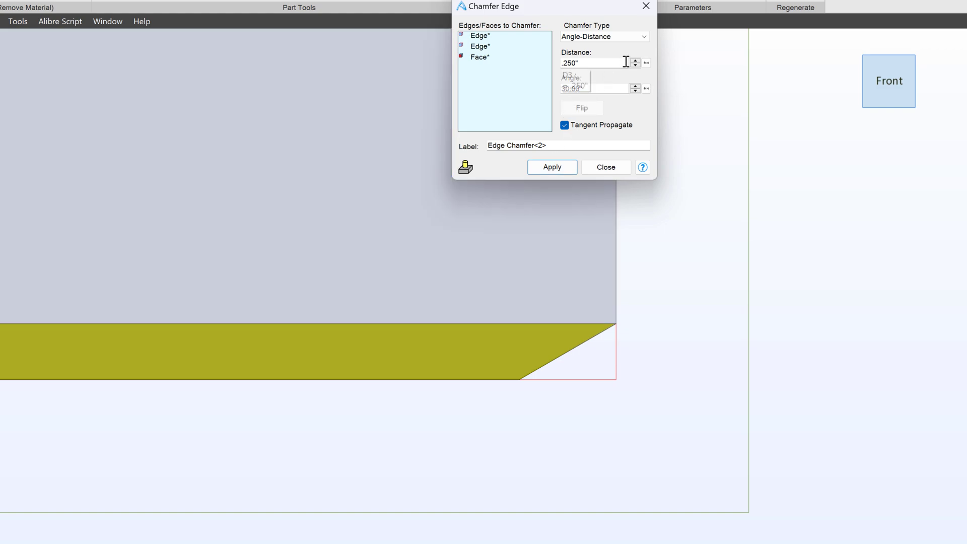
left_click(627, 62)
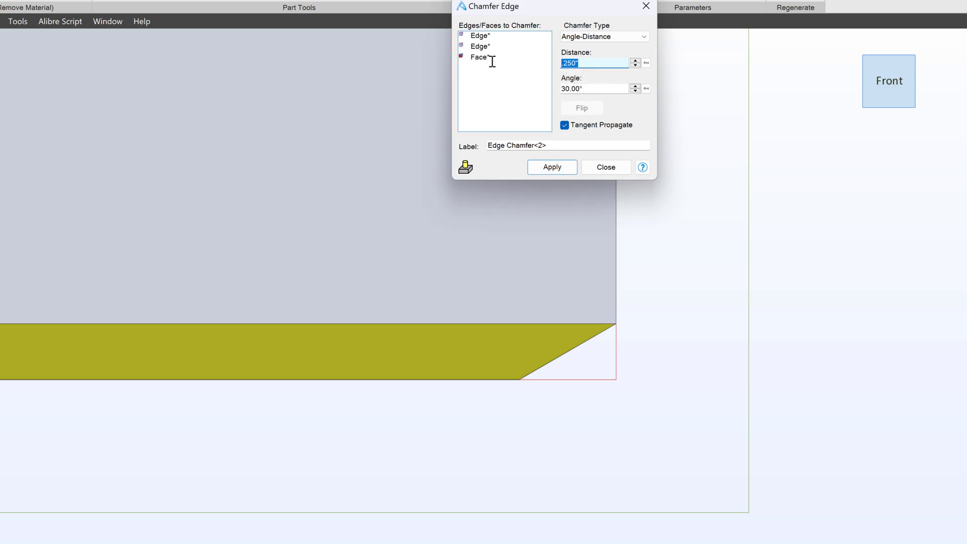
type(".5")
left_click(497, 119)
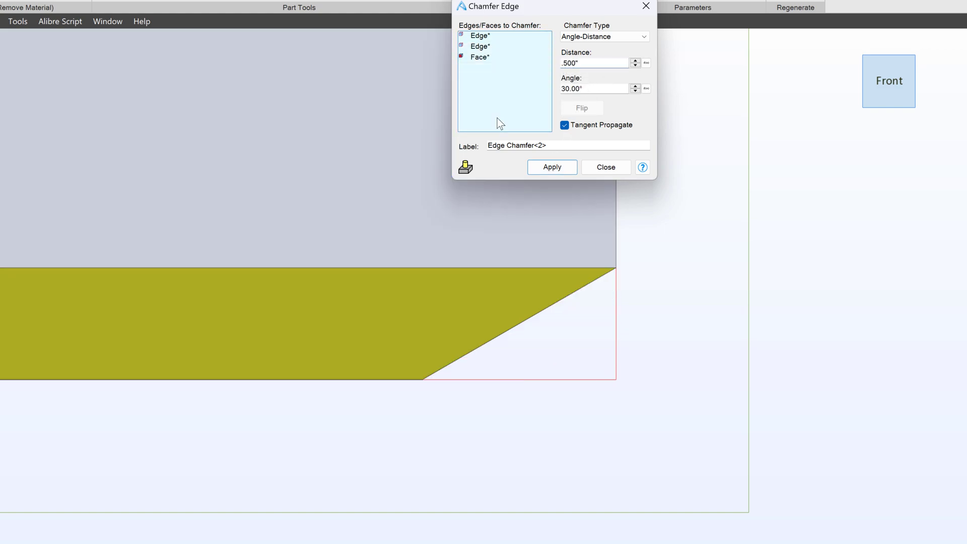
Try a 75° chamfer angle, then set the angle back to 45°.
left_click(594, 89)
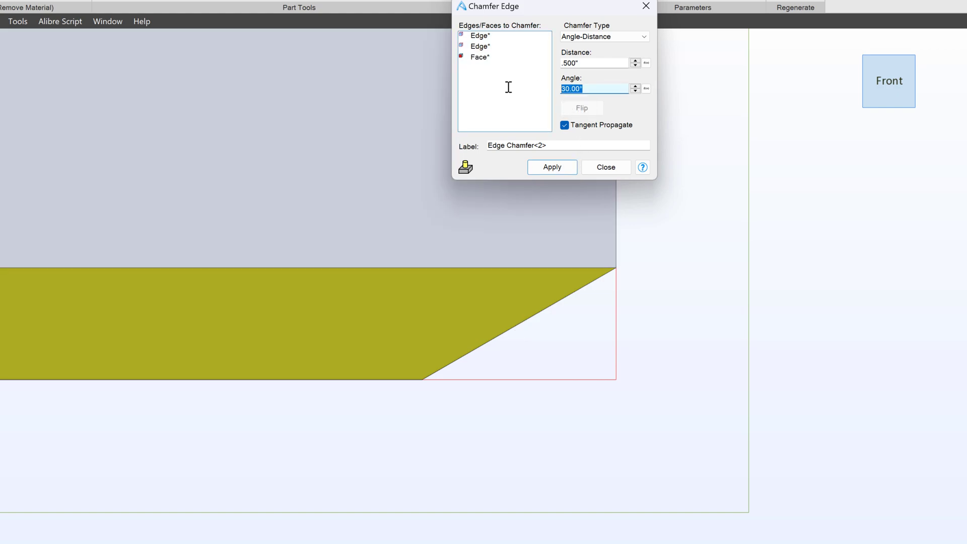
type("75")
left_click(495, 111)
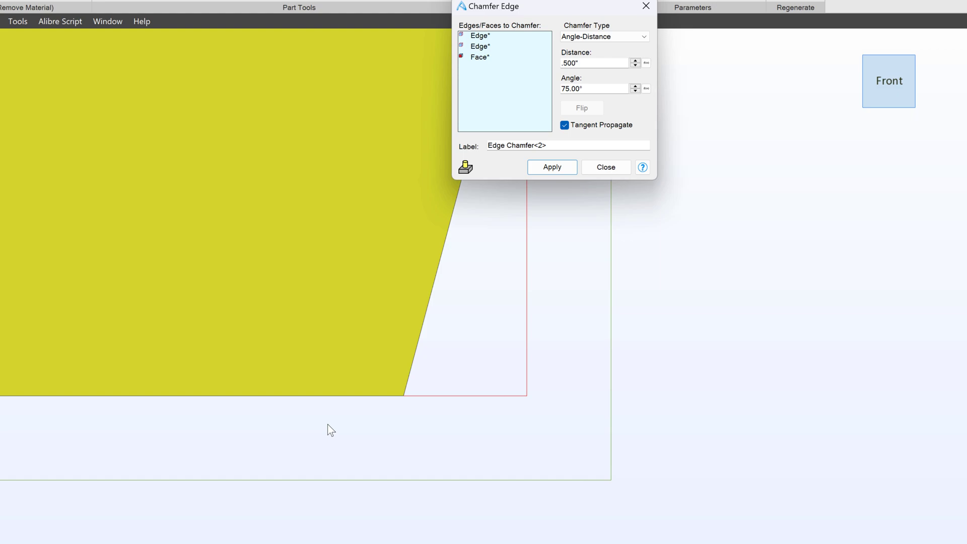
scroll(325, 424, "down", 2)
scroll(303, 398, "down", 3)
middle_click_drag(265, 394, 282, 339)
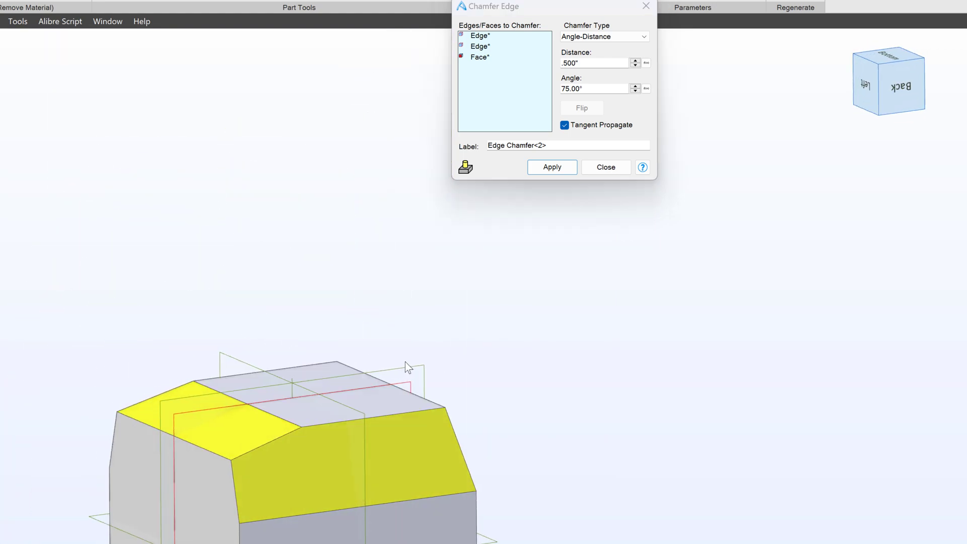
double_click(596, 89)
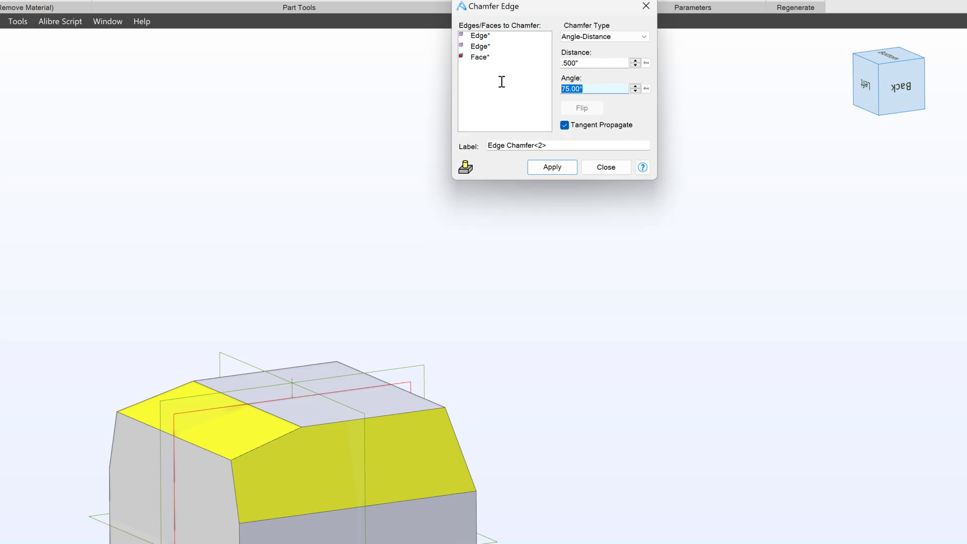
type("45")
key("Tab")
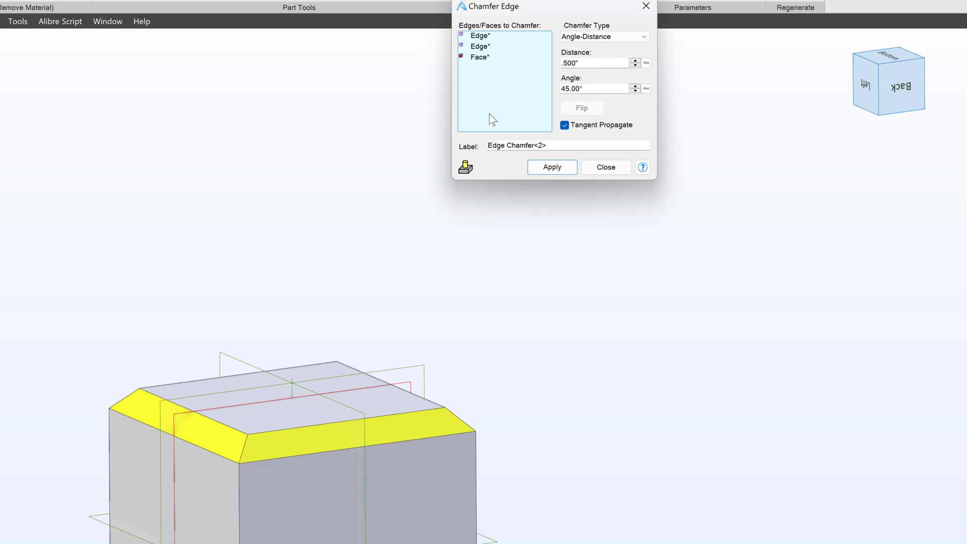
left_click(607, 37)
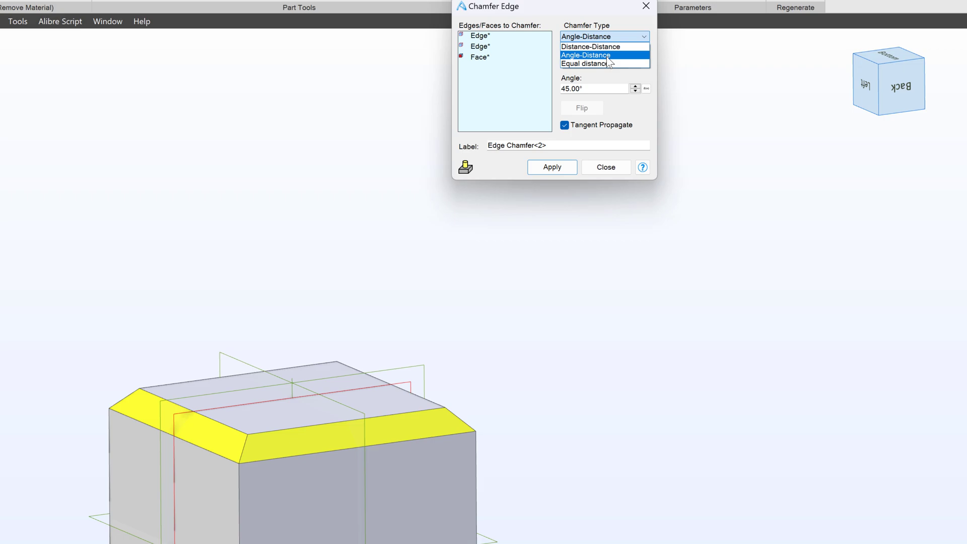
Make the chamfer Distance-Distance with Distance 1 at 1.000" and Distance 2 at .250".
left_click(590, 47)
scroll(372, 459, "up", 5)
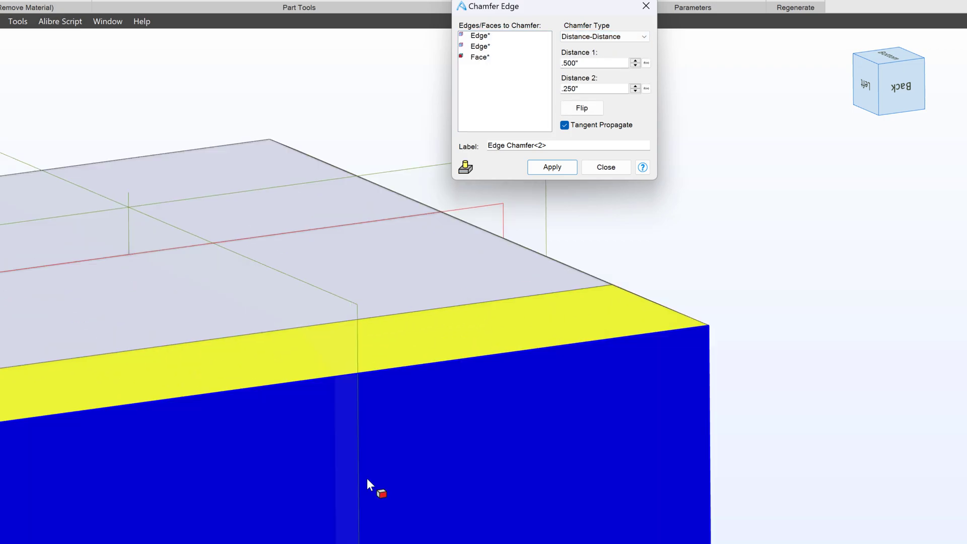
double_click(577, 88)
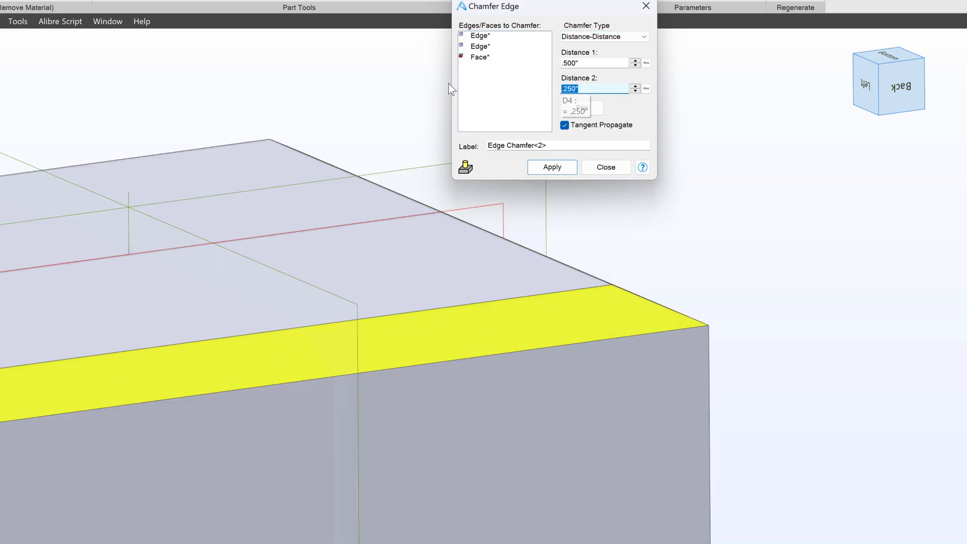
type("1")
left_click(505, 90)
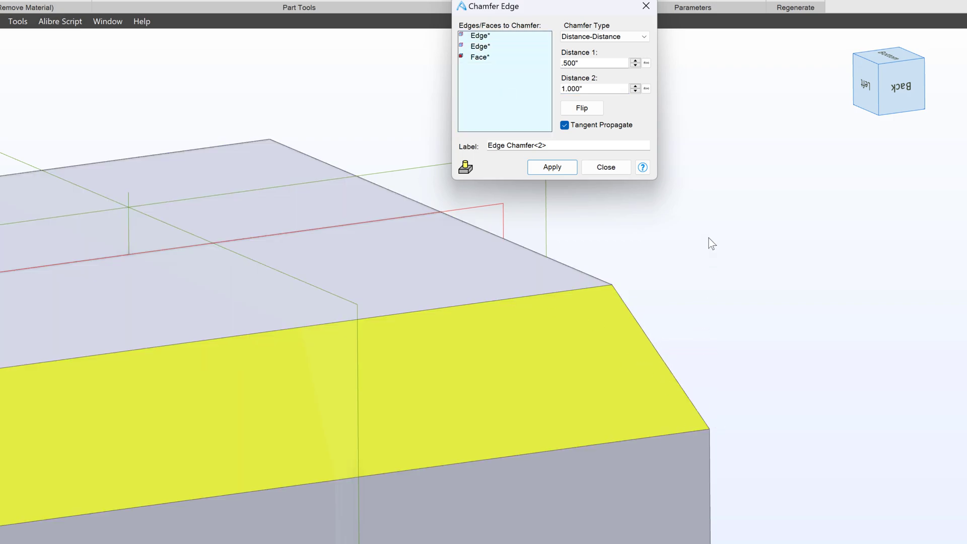
double_click(593, 62)
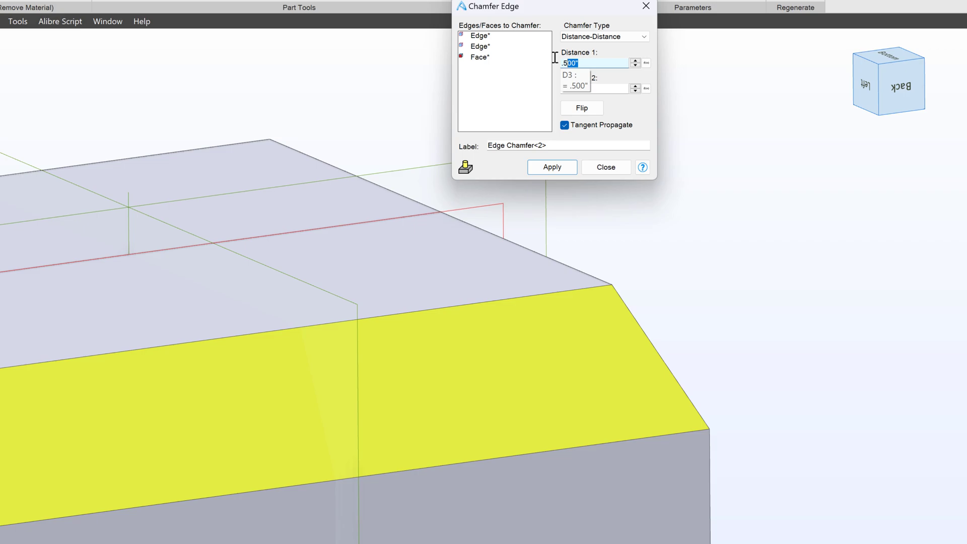
type("1")
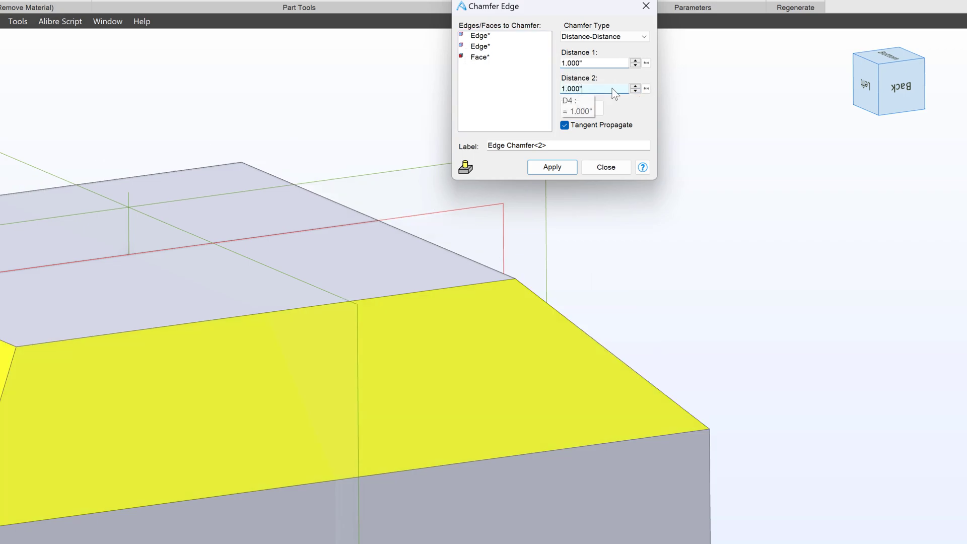
double_click(612, 89)
type(".25")
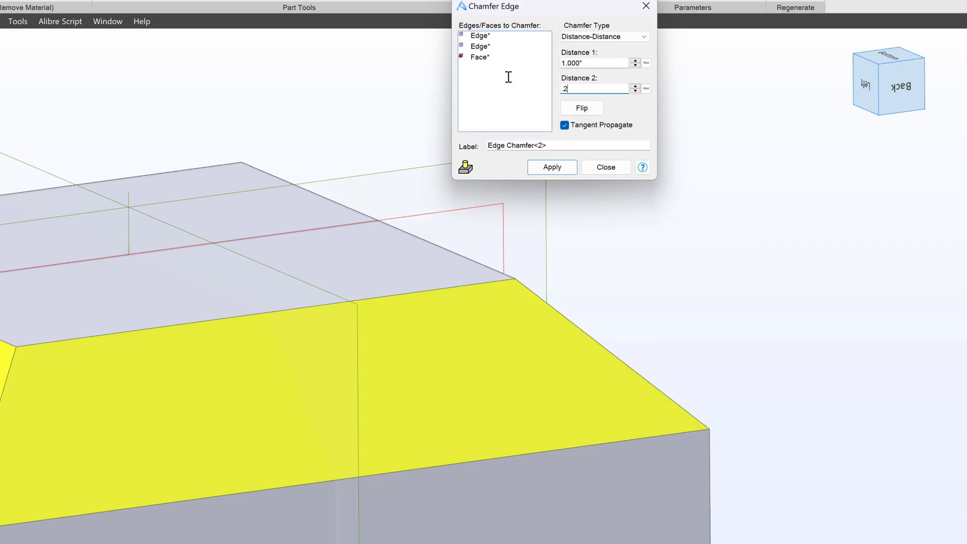
left_click(512, 98)
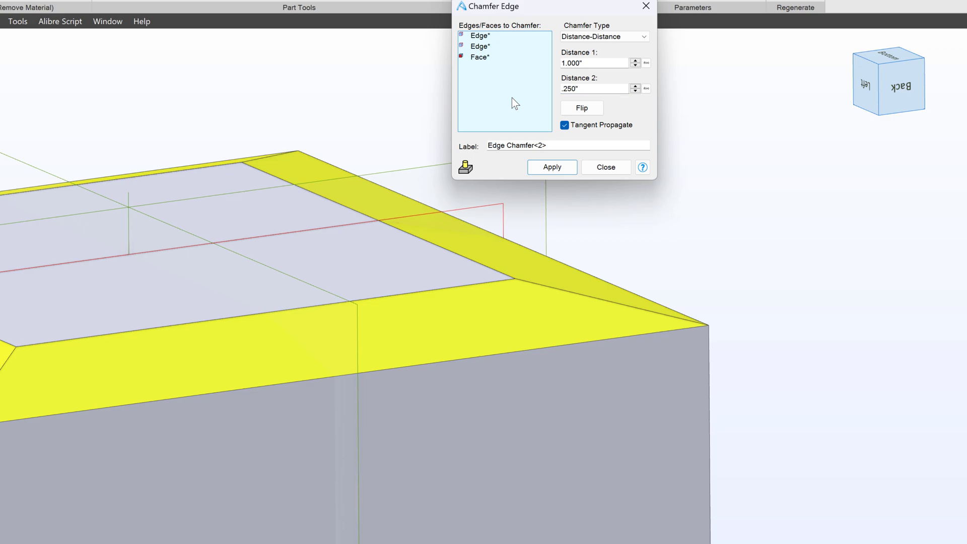
scroll(385, 207, "down", 3)
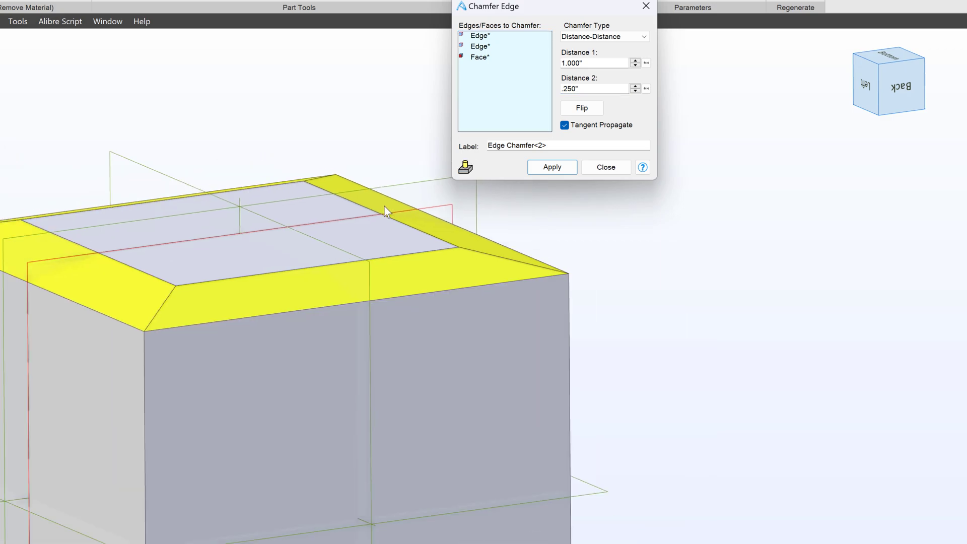